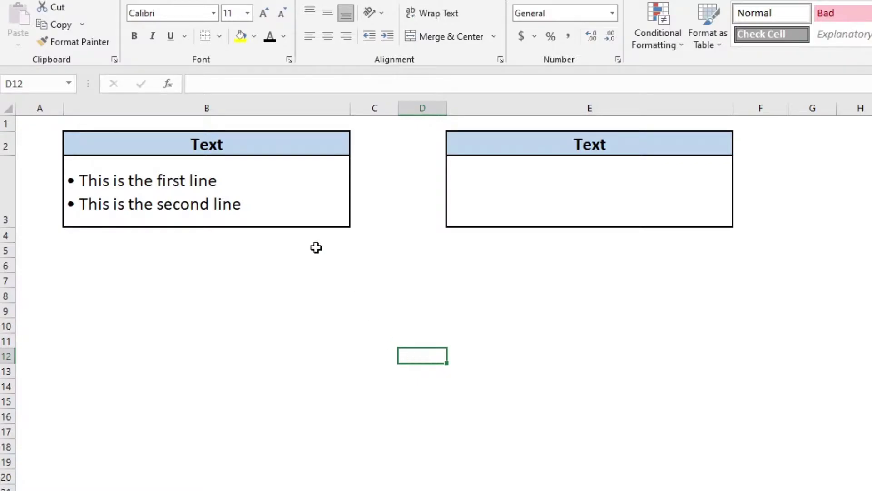
Step: After viewing the B3 example, try an Alt+7 bullet in E3, then clear it
click(225, 167)
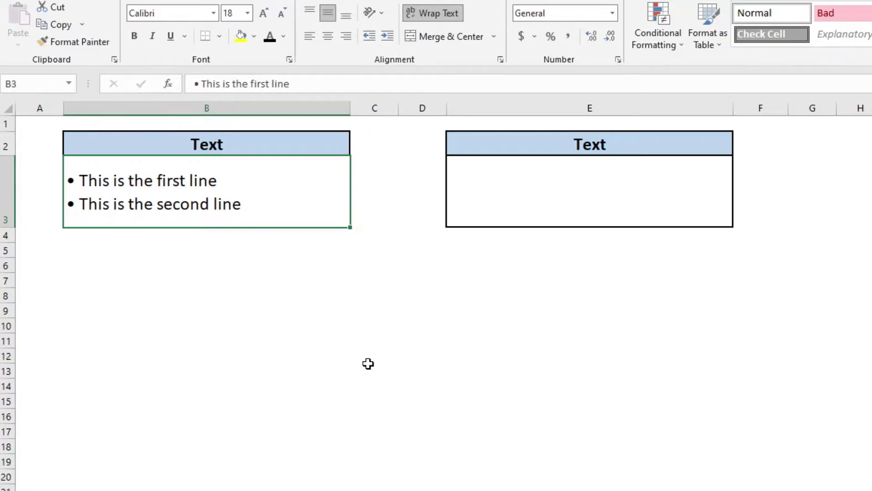
click(509, 209)
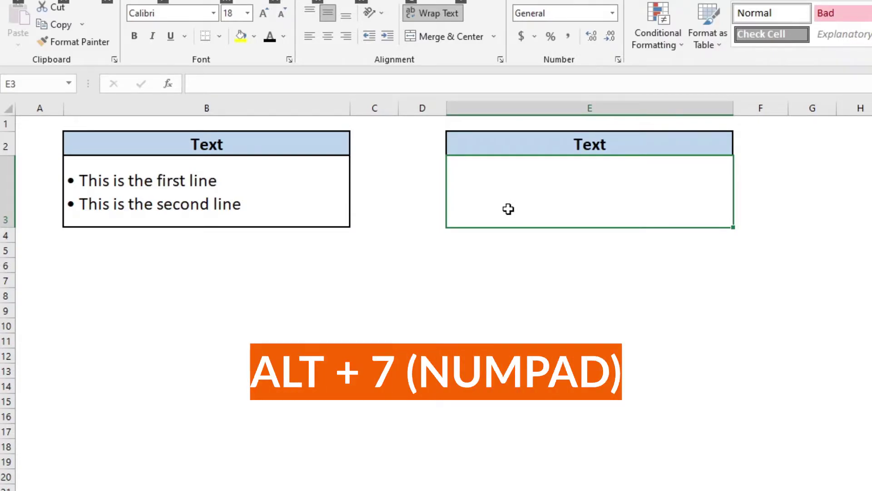
key(alt+KP_7)
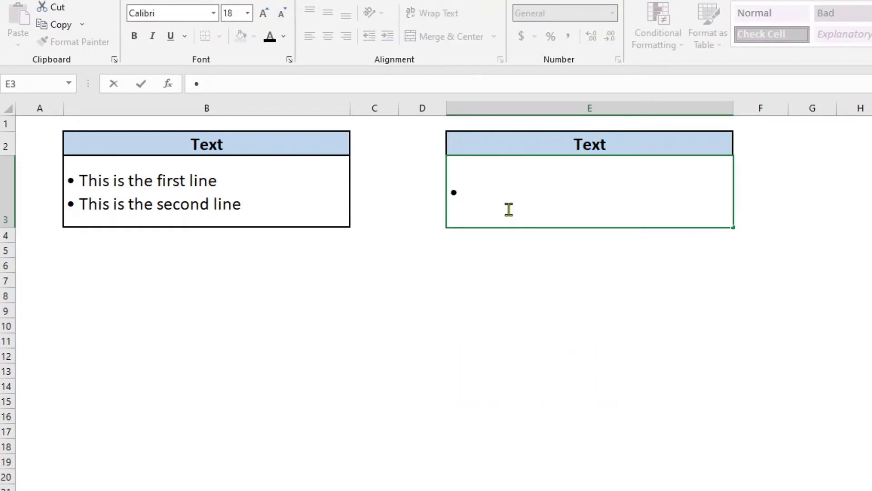
click(525, 415)
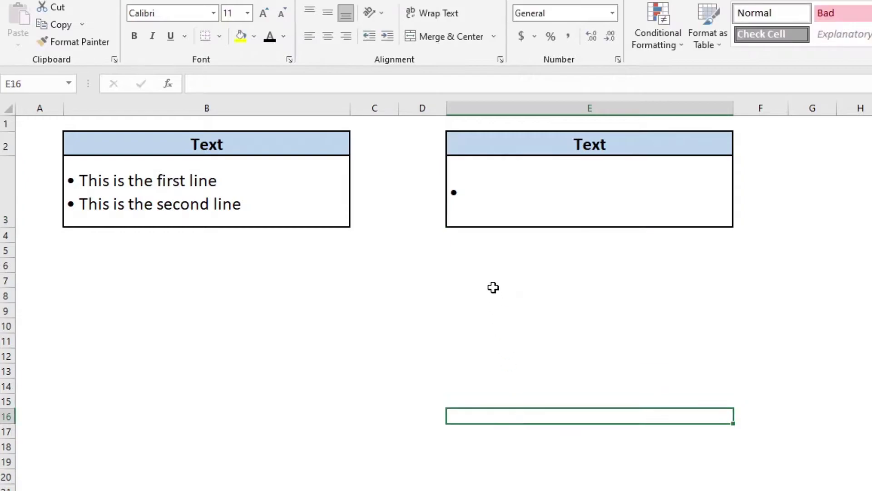
click(487, 192)
key(Delete)
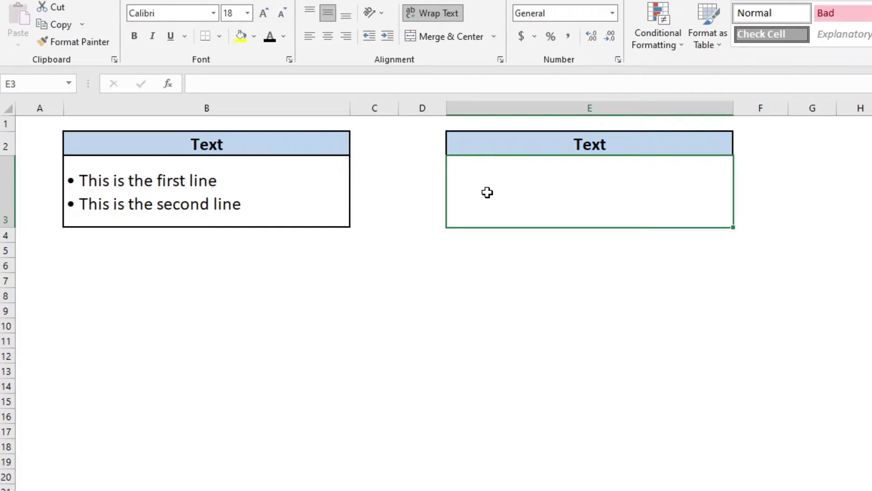
Step: Enter =CHAR(149) in E11 and copy the resulting bullet for E3
click(484, 343)
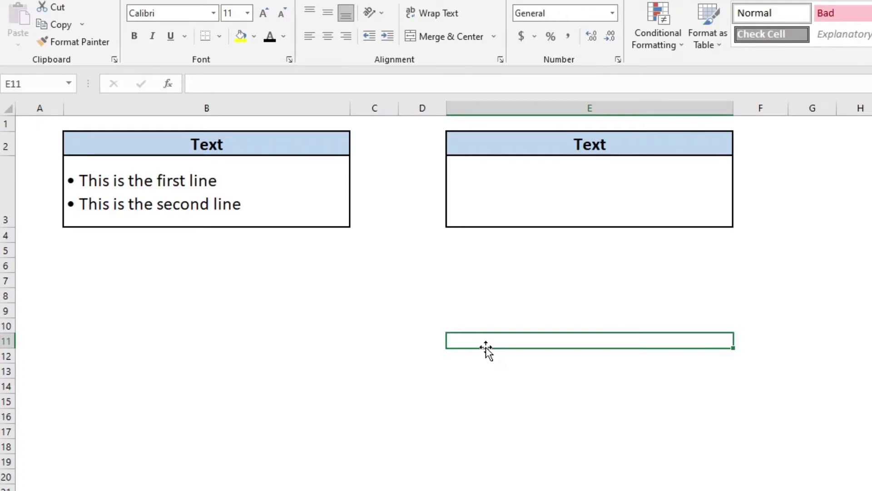
text(=ch)
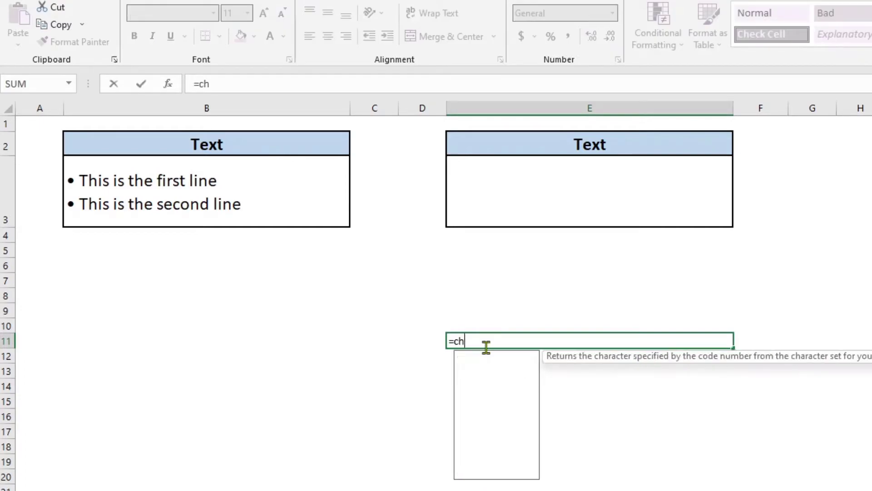
text(ar()
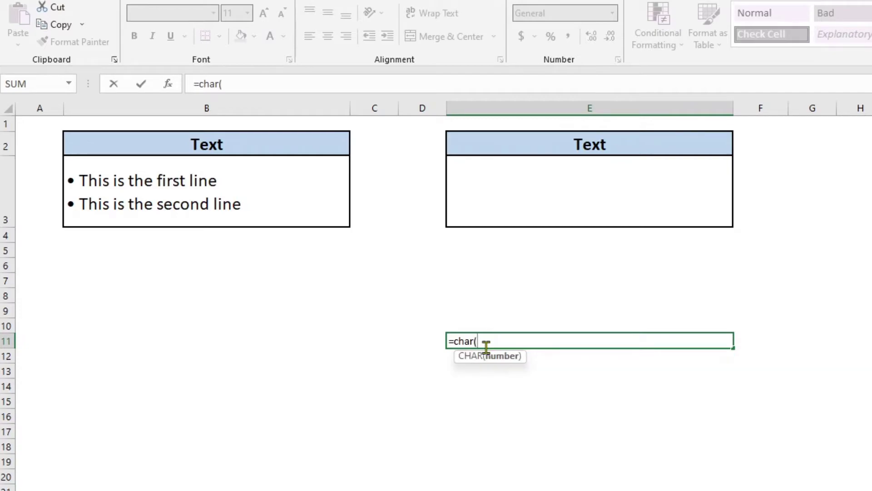
text(149))
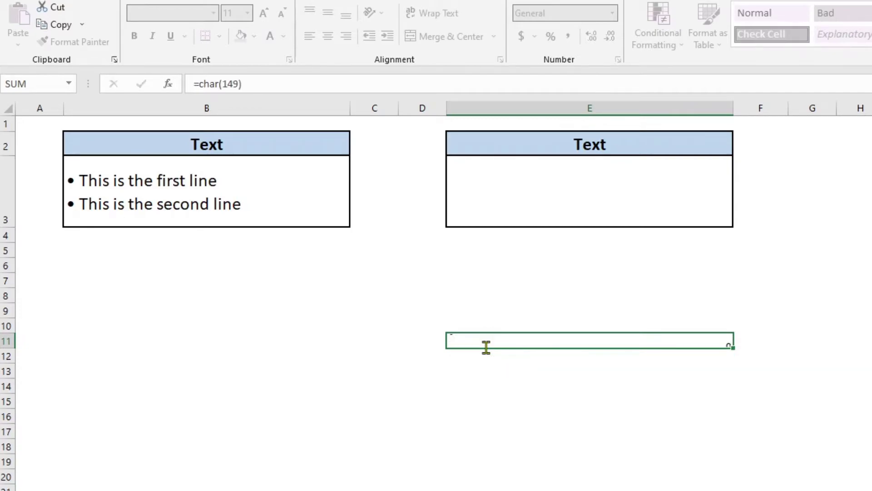
key(Return)
click(481, 341)
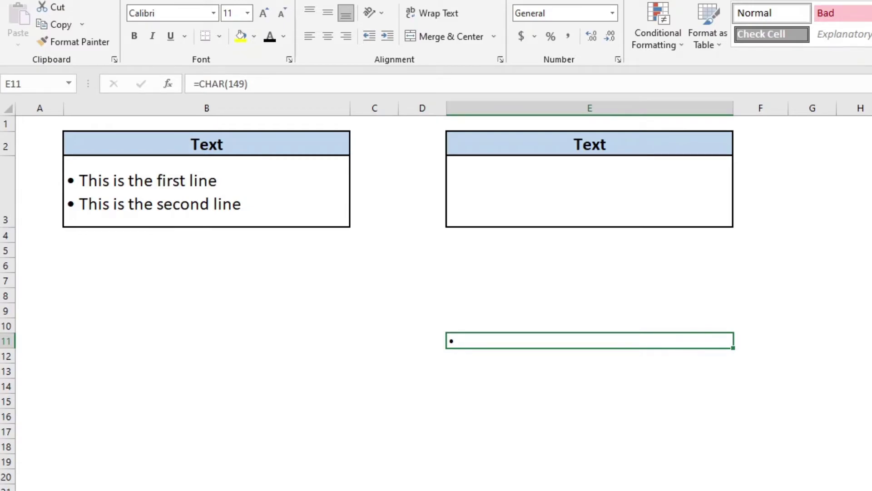
key(ctrl+c)
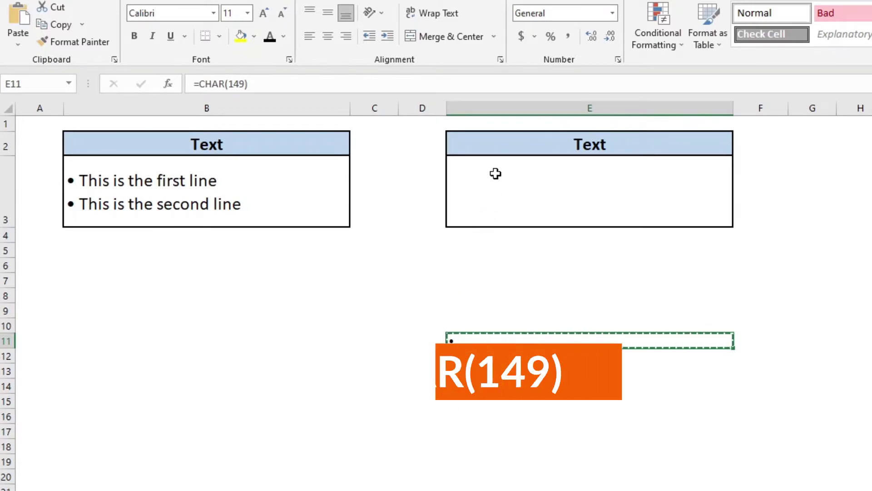
click(496, 174)
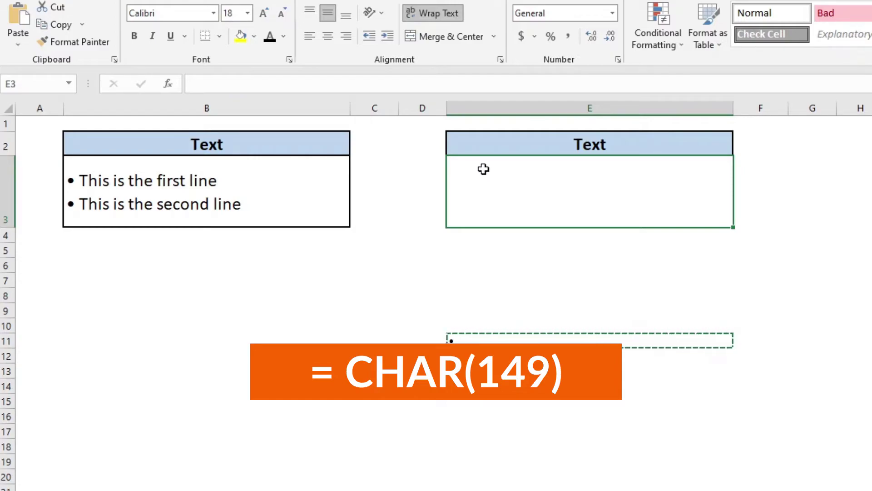
Step: Paste the bullet into E3 as a value and edit the cell with the cursor after the bullet
click(18, 42)
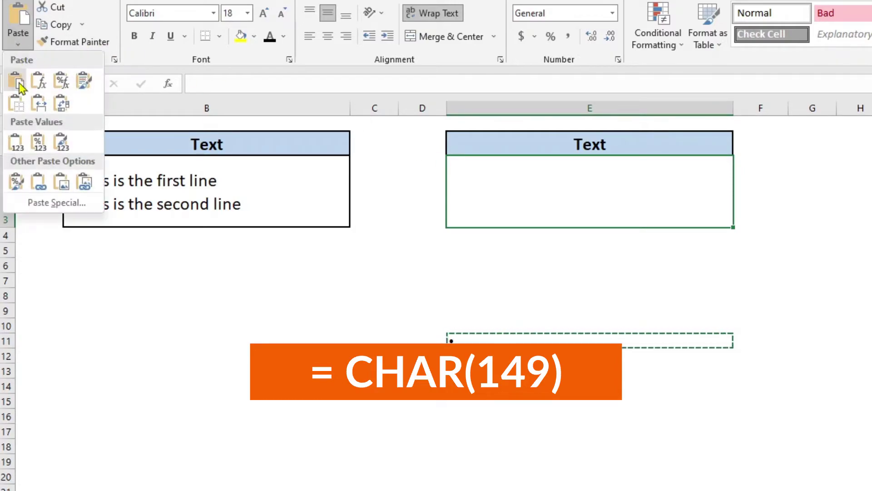
click(17, 145)
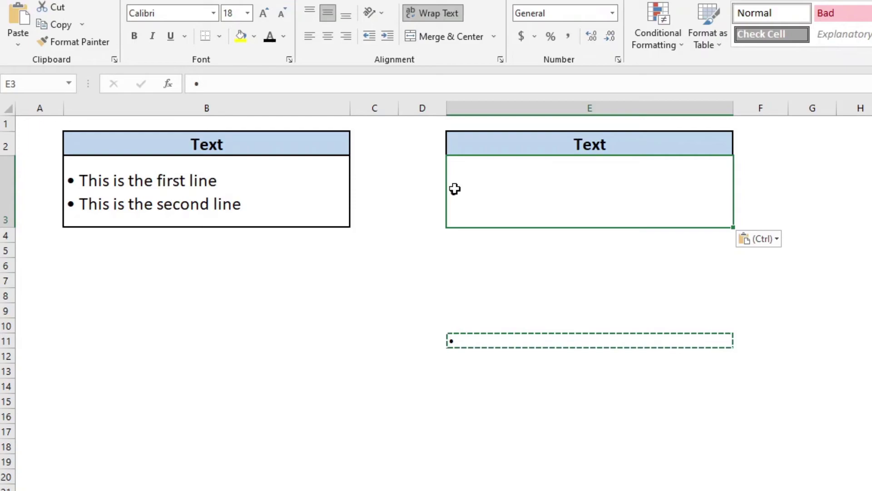
double_click(459, 191)
drag(460, 191, 449, 191)
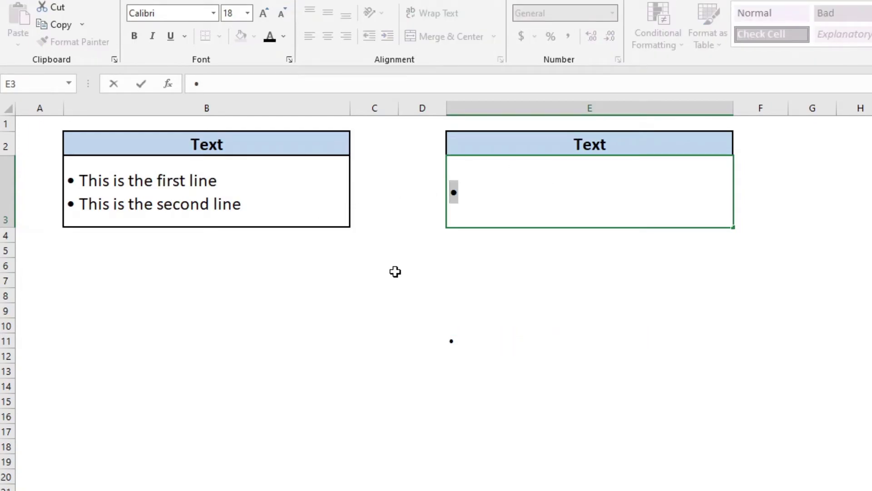
click(483, 193)
text(T)
text(his )
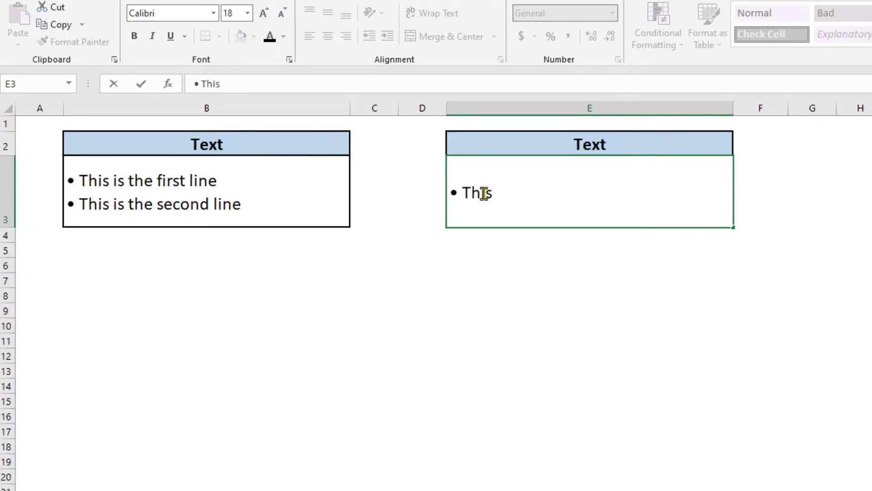
text(is the fi)
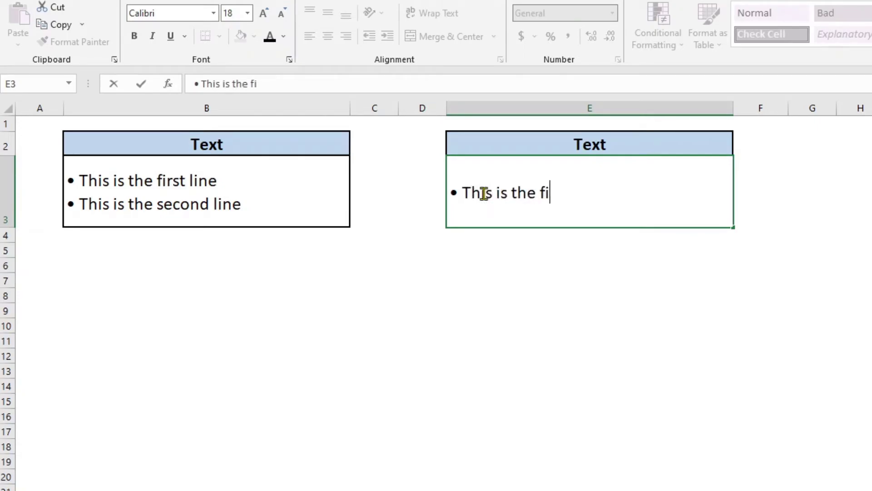
text(rst line)
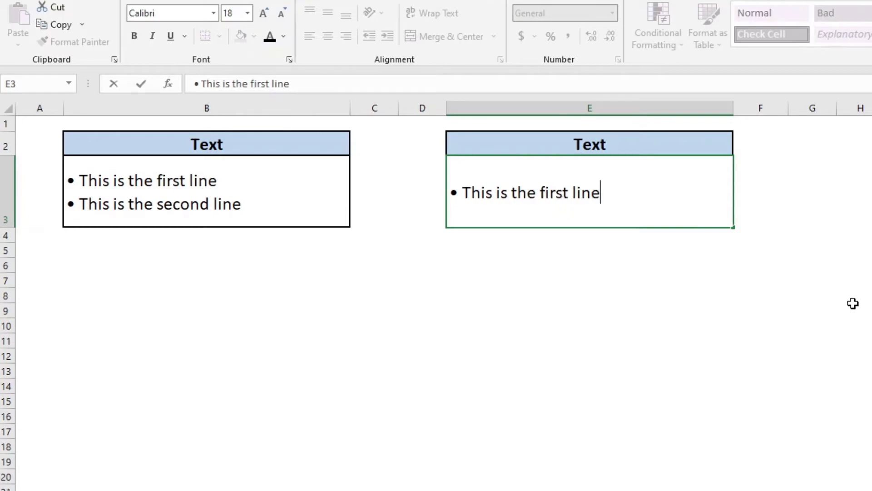
Step: Commit "• This is the first line" as the first line of E3
key(Return)
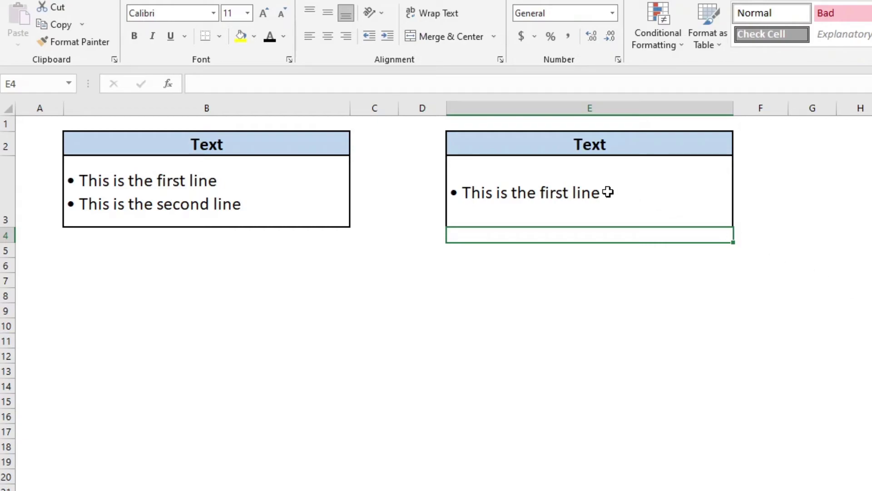
Step: Add a second line, "• This is the second line", below the first line in E3
double_click(608, 192)
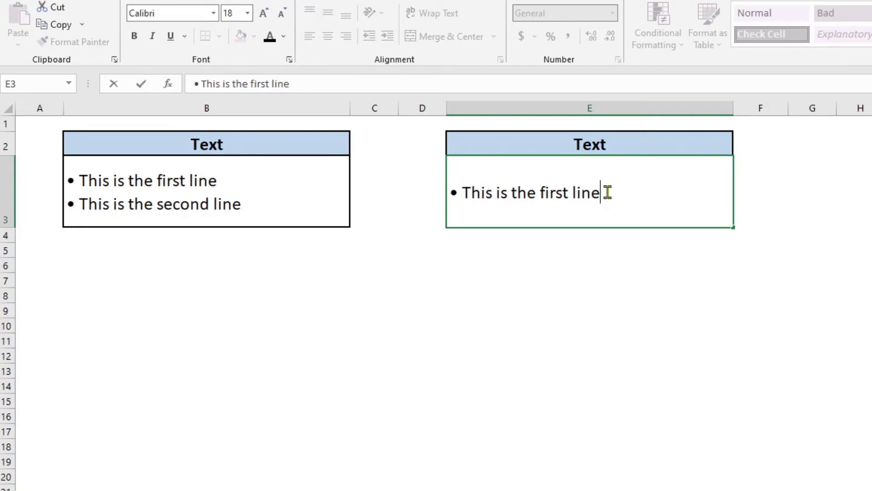
key(alt+Return)
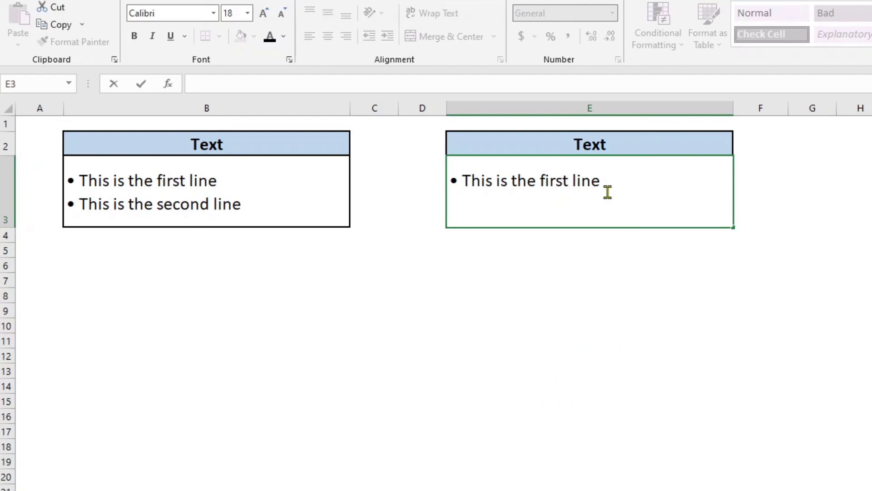
text(•)
text( This )
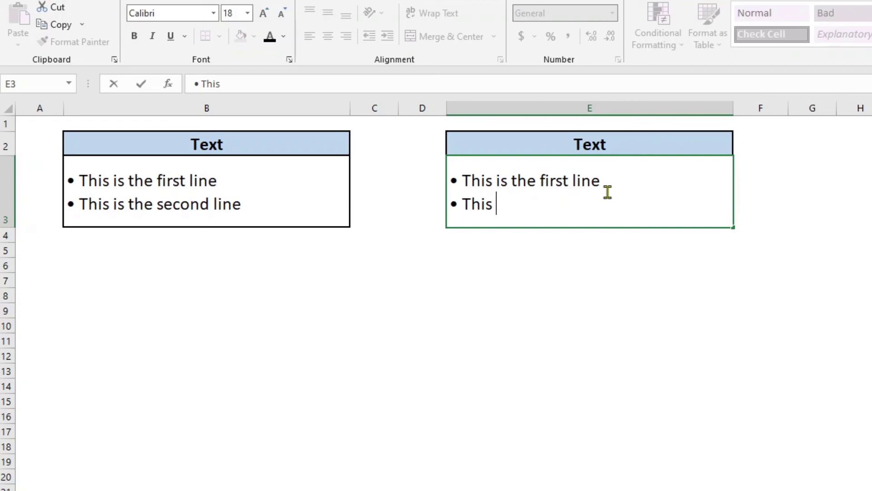
text(is the se)
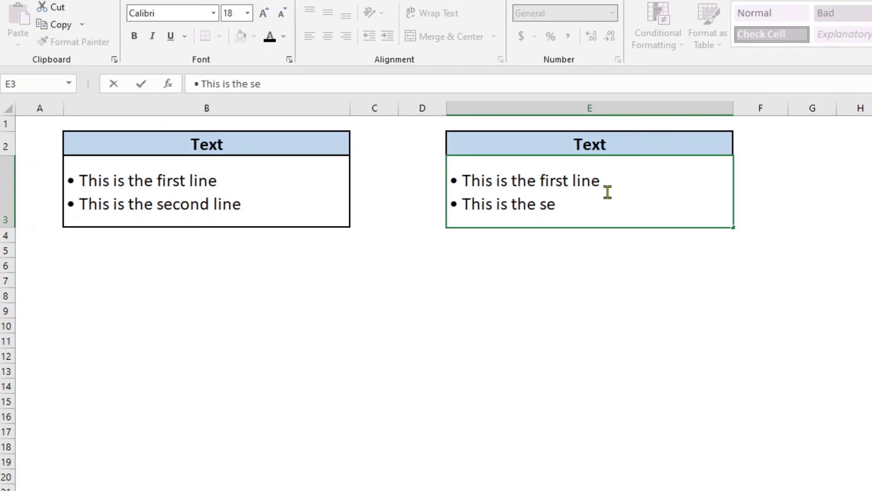
text(c)
text(onf)
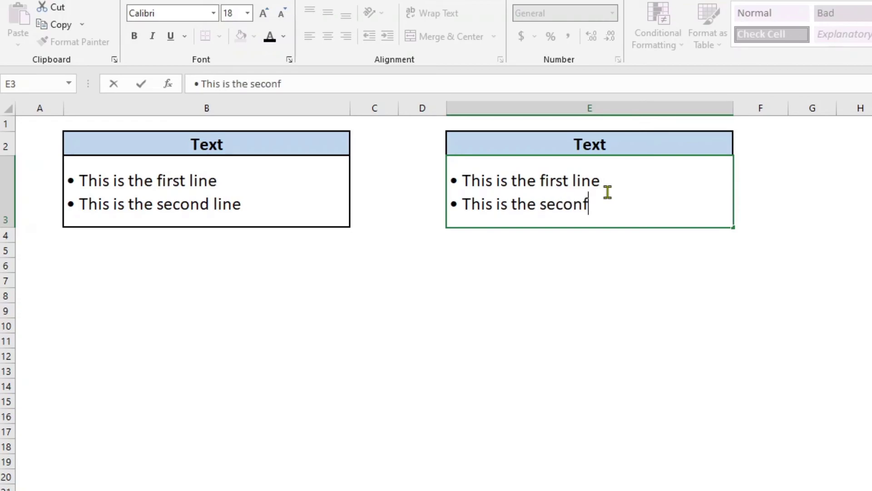
key(BackSpace)
text(d line)
key(Return)
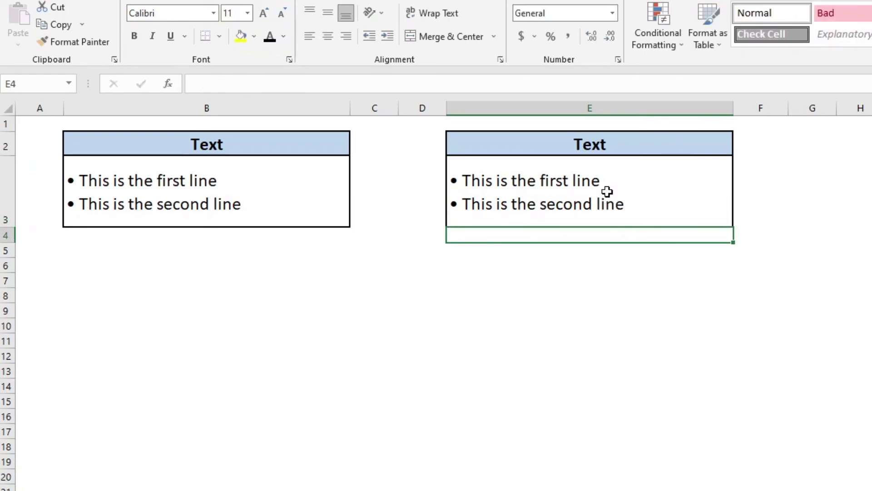